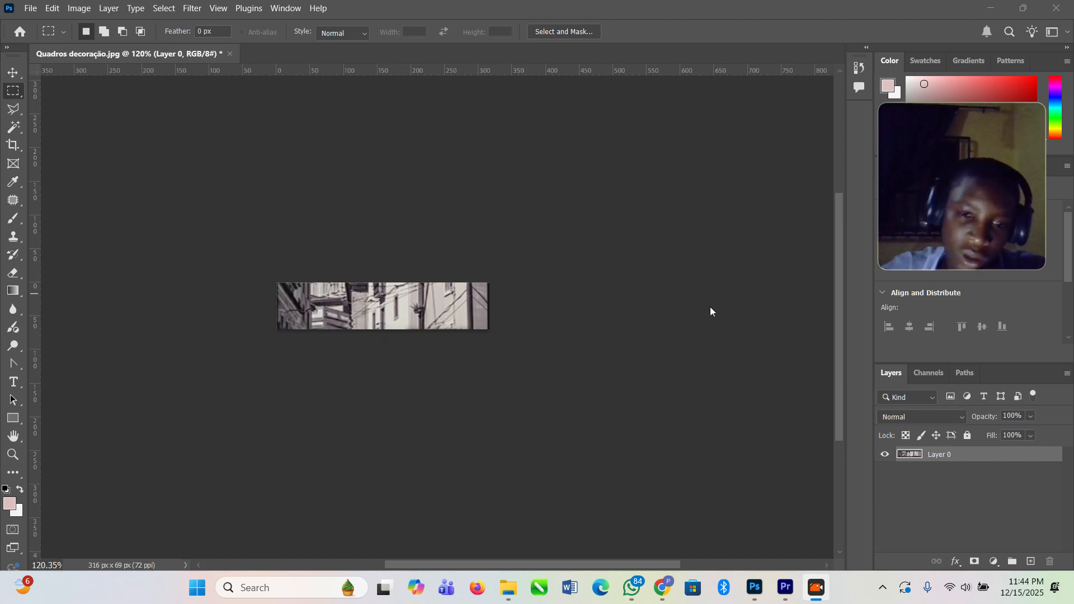
# Step: Close the Quadros decoração.jpg document without saving its changes
pyautogui.click(355, 193)
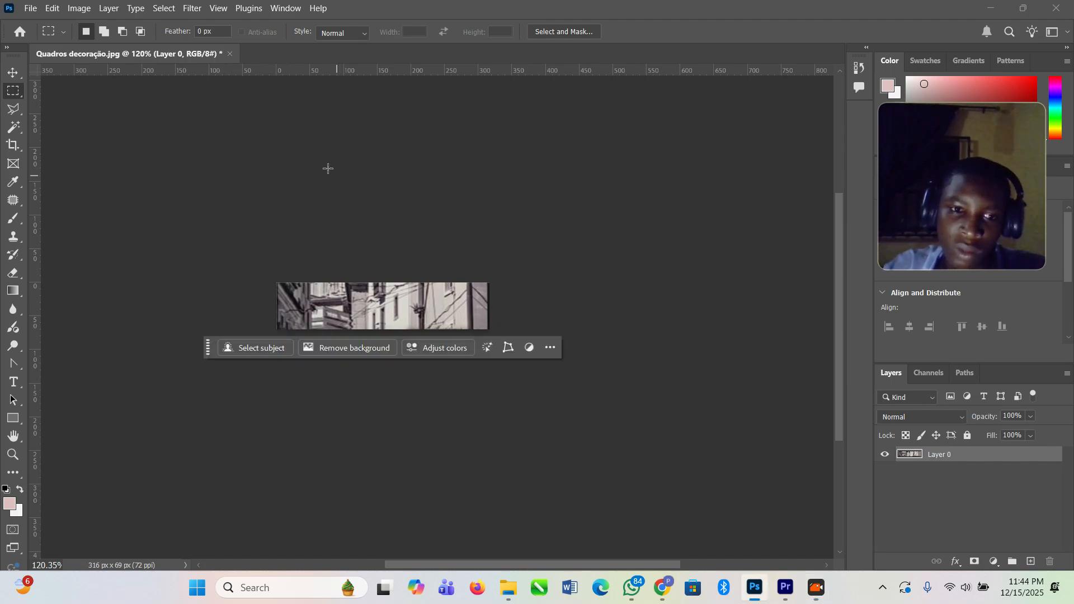
pyautogui.click(231, 53)
pyautogui.click(532, 225)
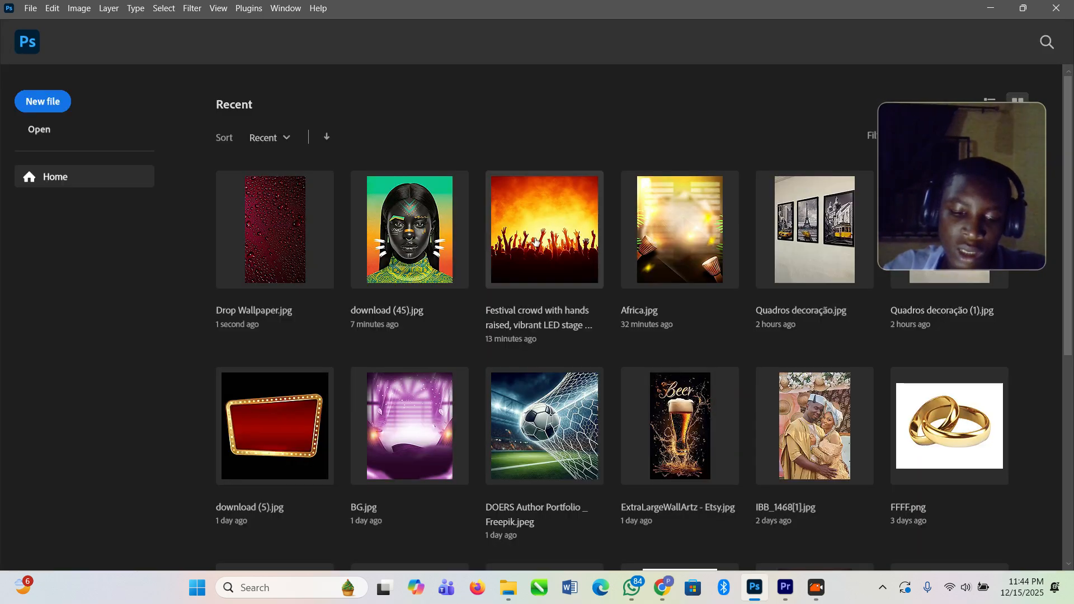
# Step: Start a new document measured in inches, with a width of 65 and a height of 14
pyautogui.hotkey('ctrl', 'n')
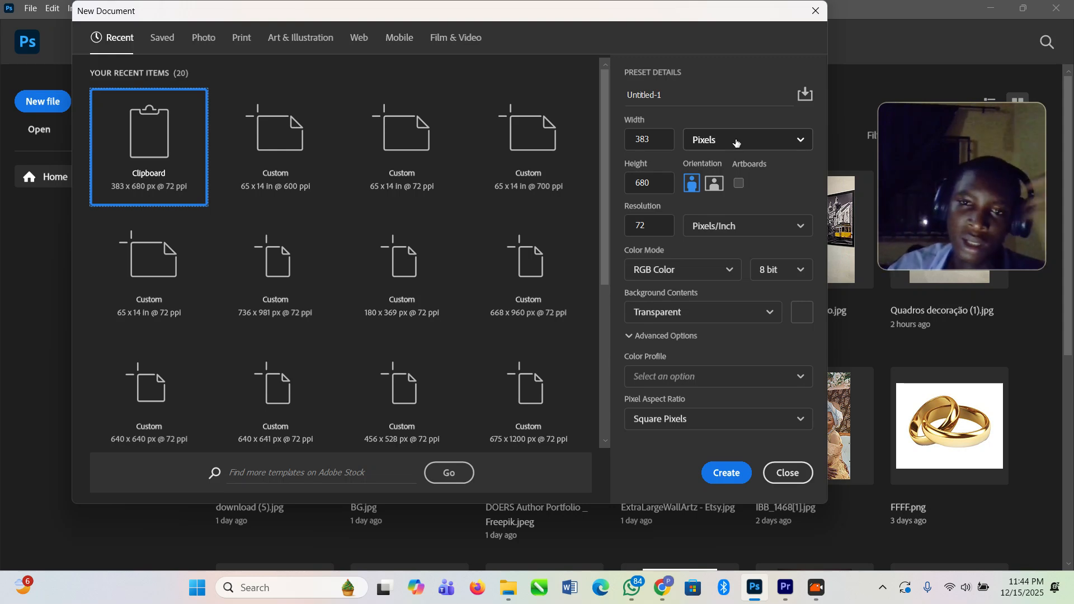
pyautogui.click(737, 140)
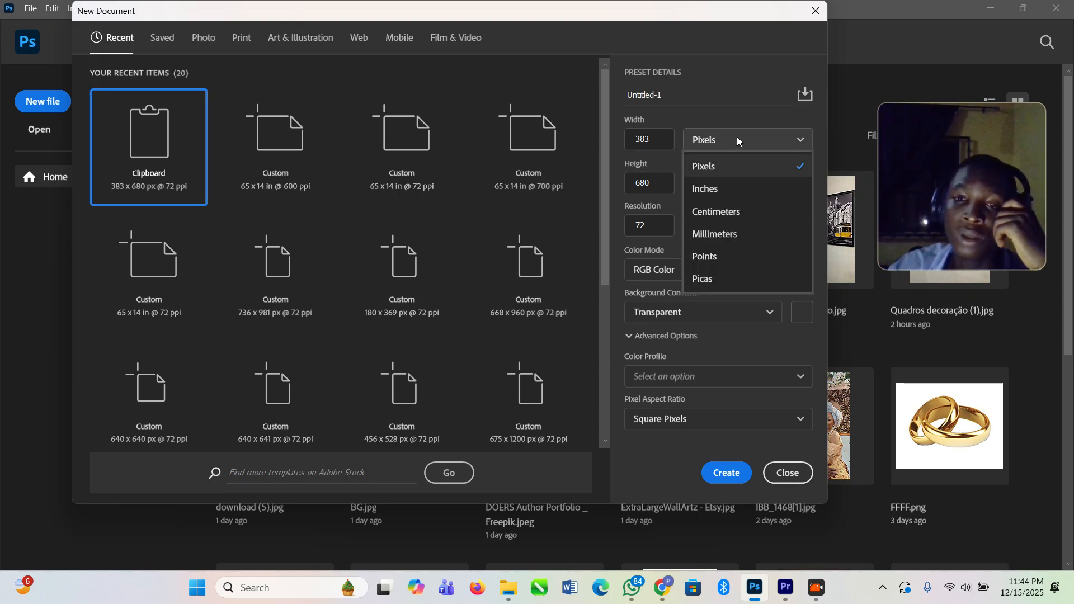
pyautogui.click(733, 195)
pyautogui.click(629, 146)
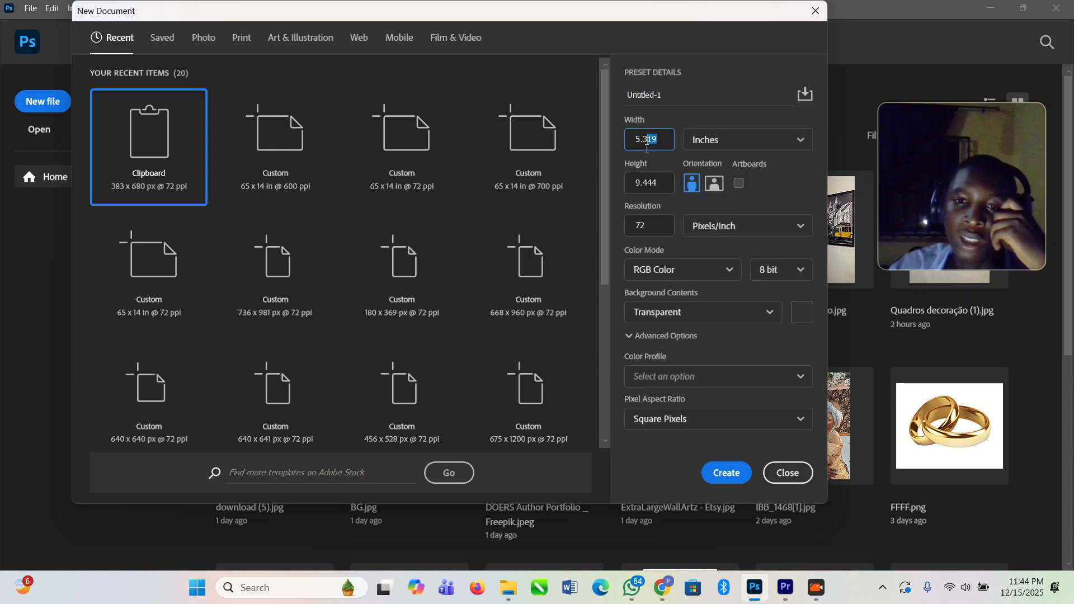
pyautogui.write('65')
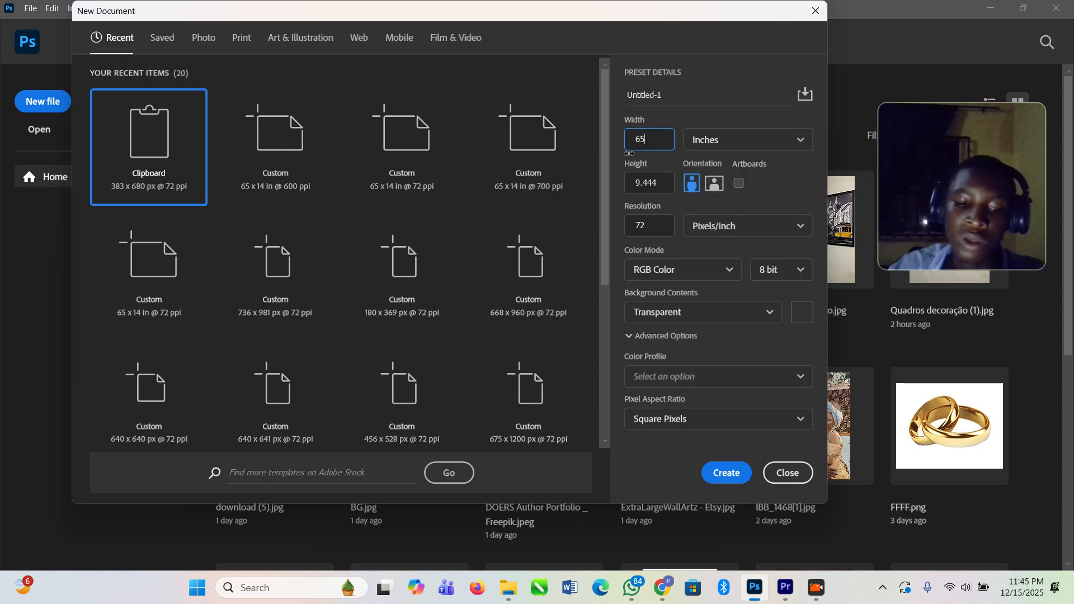
pyautogui.moveTo(665, 187); pyautogui.dragTo(626, 192)
pyautogui.click(663, 178)
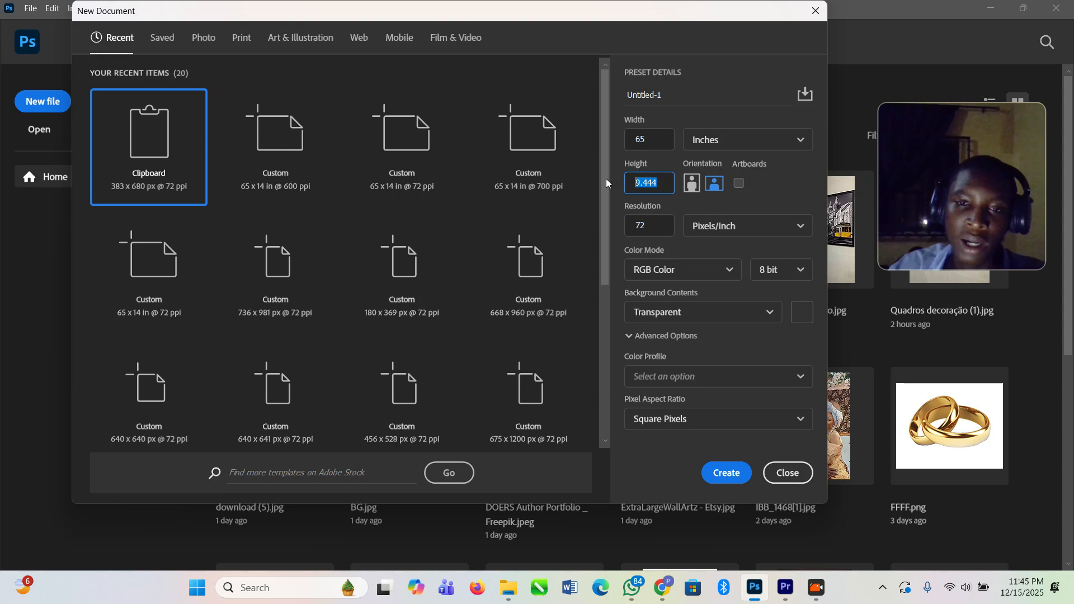
pyautogui.write('14')
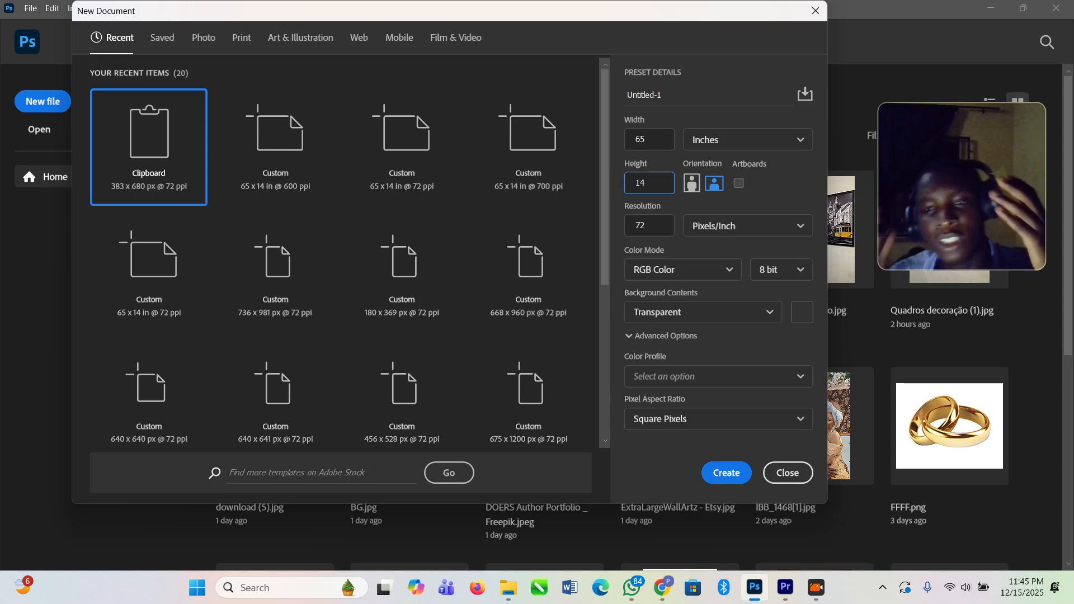
# Step: Set the resolution to 800 pixels/inch, keep the background transparent and create the document
pyautogui.moveTo(651, 226); pyautogui.dragTo(640, 228)
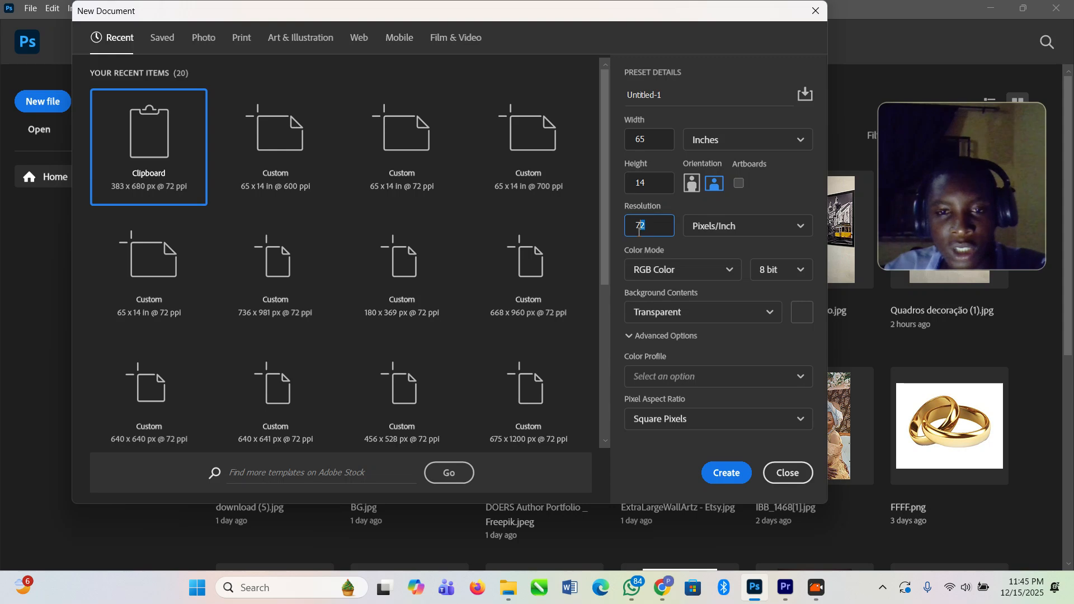
pyautogui.write('800')
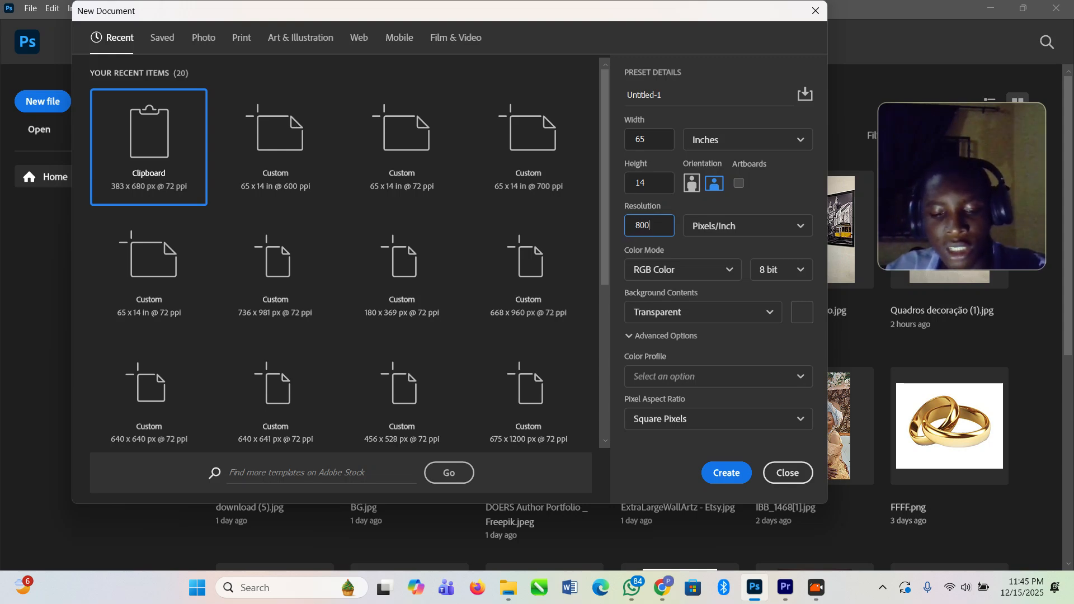
pyautogui.click(772, 227)
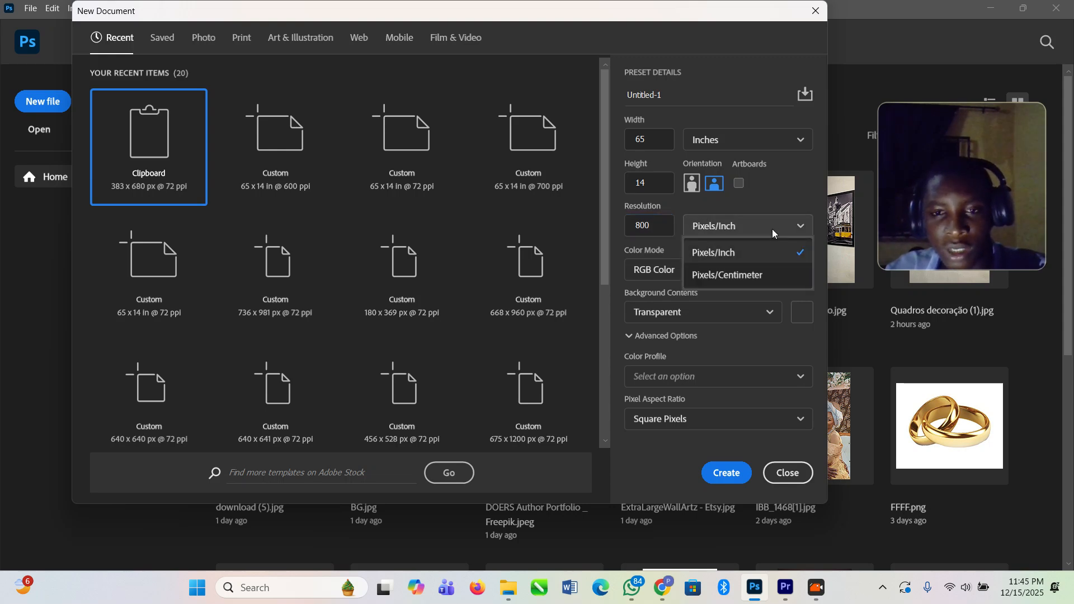
pyautogui.click(753, 256)
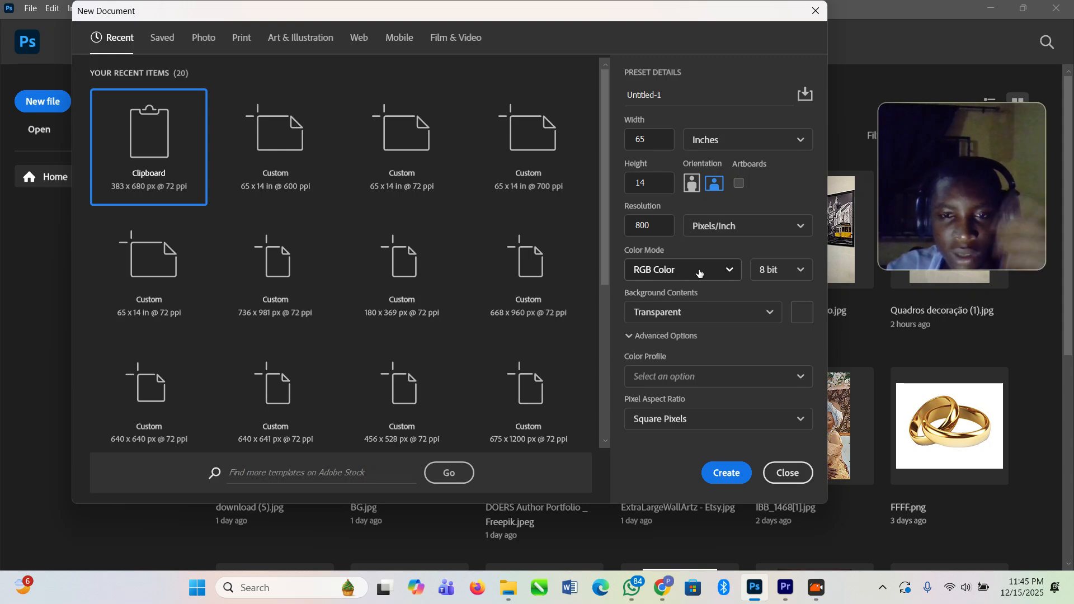
pyautogui.click(763, 319)
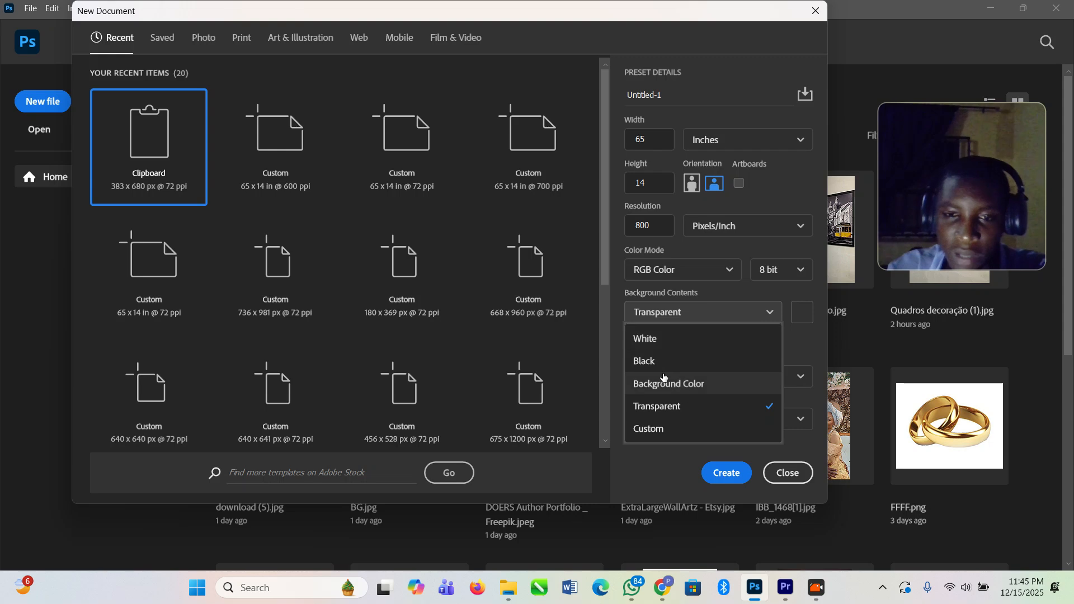
pyautogui.click(667, 464)
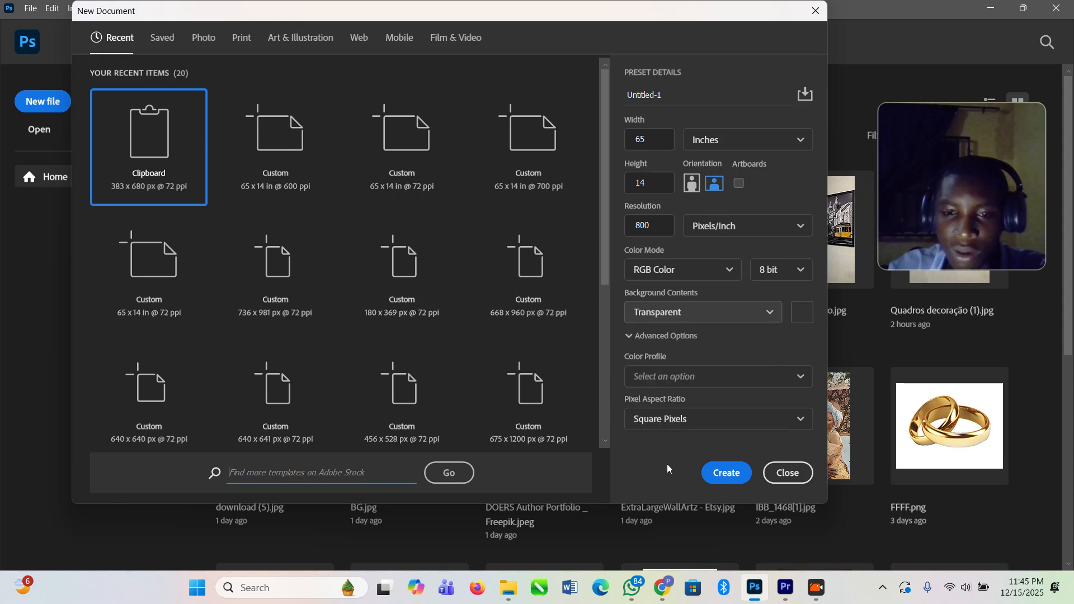
pyautogui.click(726, 474)
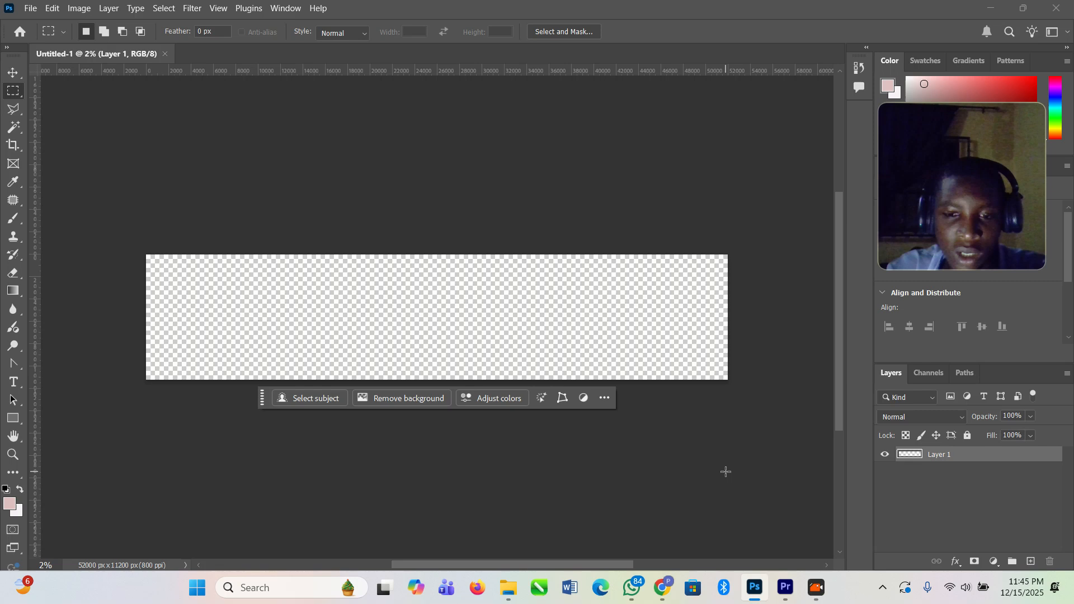
# Step: Switch to the Downloads folder in File Explorer and open the Drop Wallpaper image as a separate document in Photoshop
pyautogui.moveTo(503, 600)
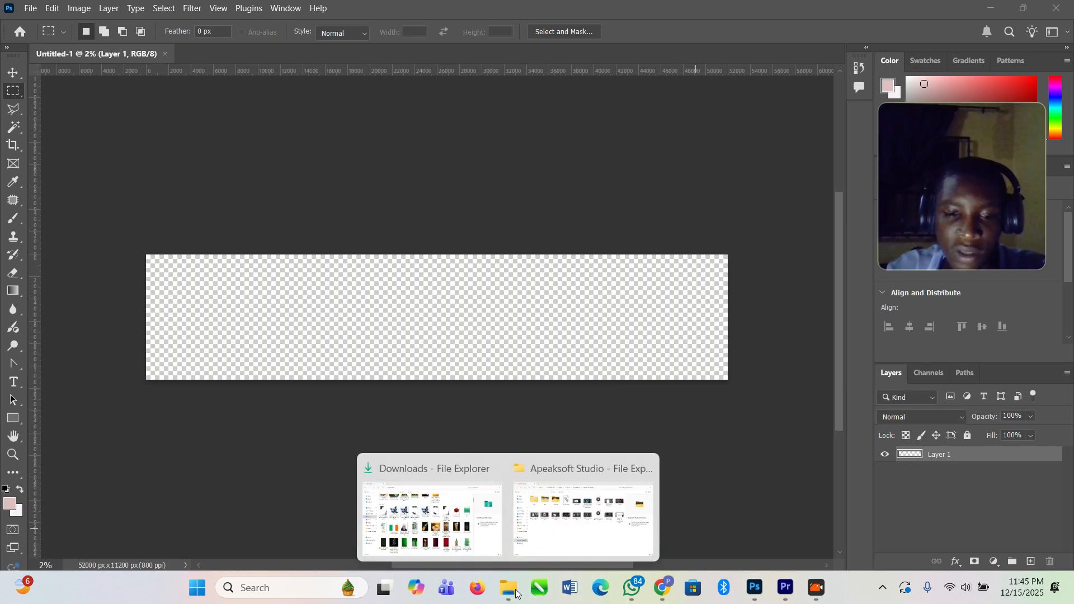
pyautogui.click(437, 504)
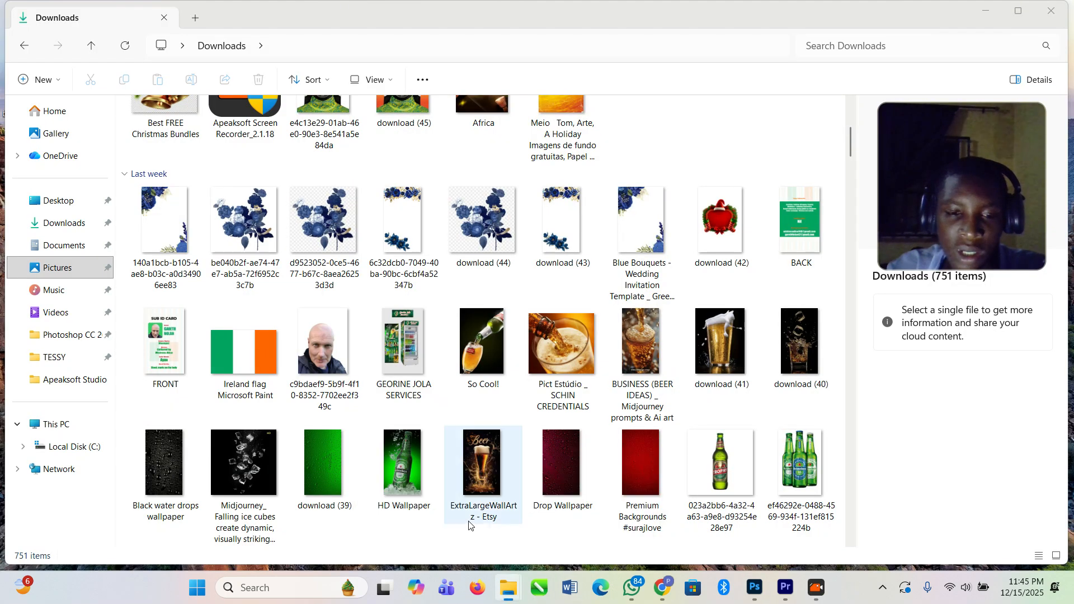
pyautogui.click(650, 454)
pyautogui.click(561, 472)
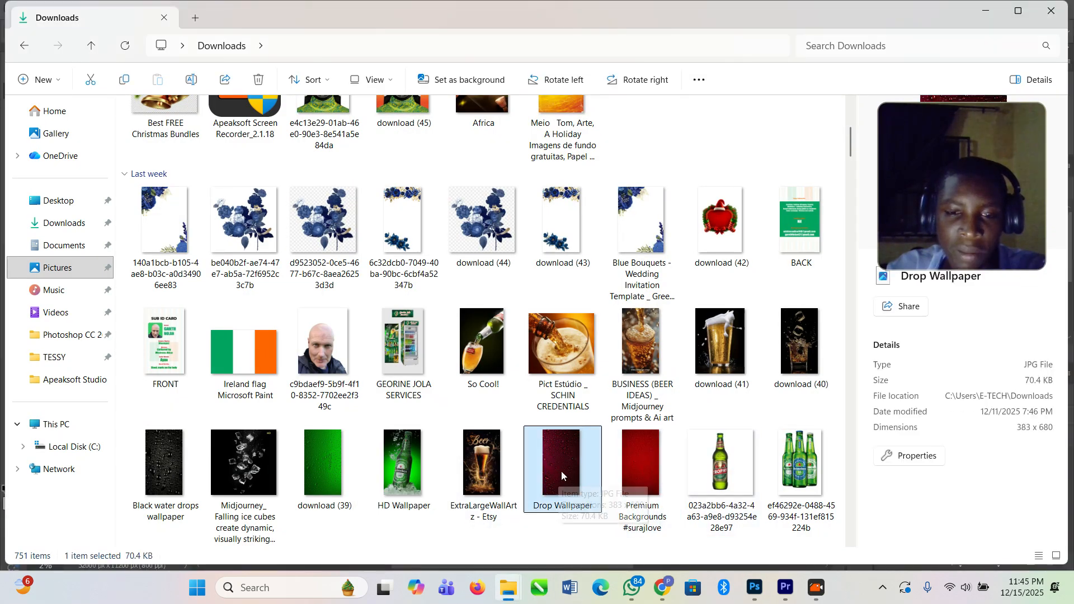
pyautogui.moveTo(565, 458); pyautogui.dragTo(210, 52)
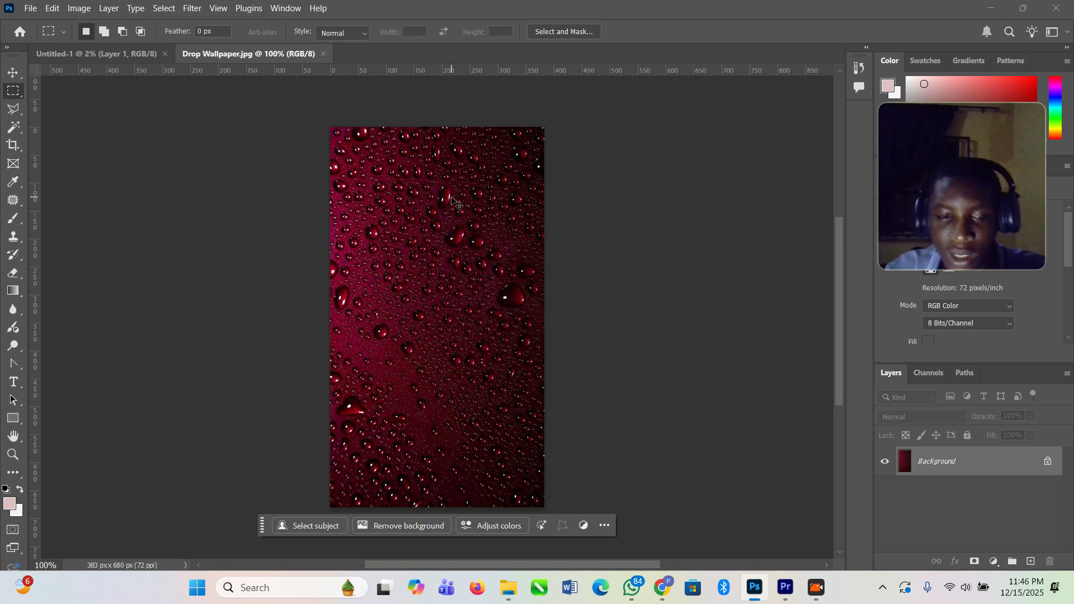
# Step: Copy the entire Drop Wallpaper image and paste it into the Untitled-1 document
pyautogui.hotkey('ctrl', 'a')
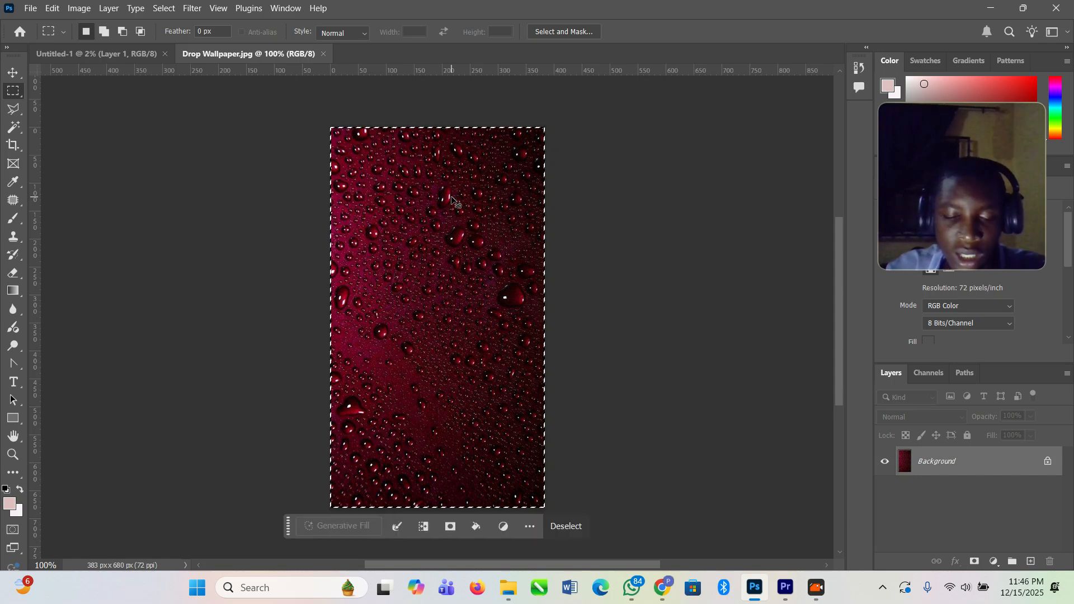
pyautogui.click(126, 52)
pyautogui.hotkey('ctrl', 'v')
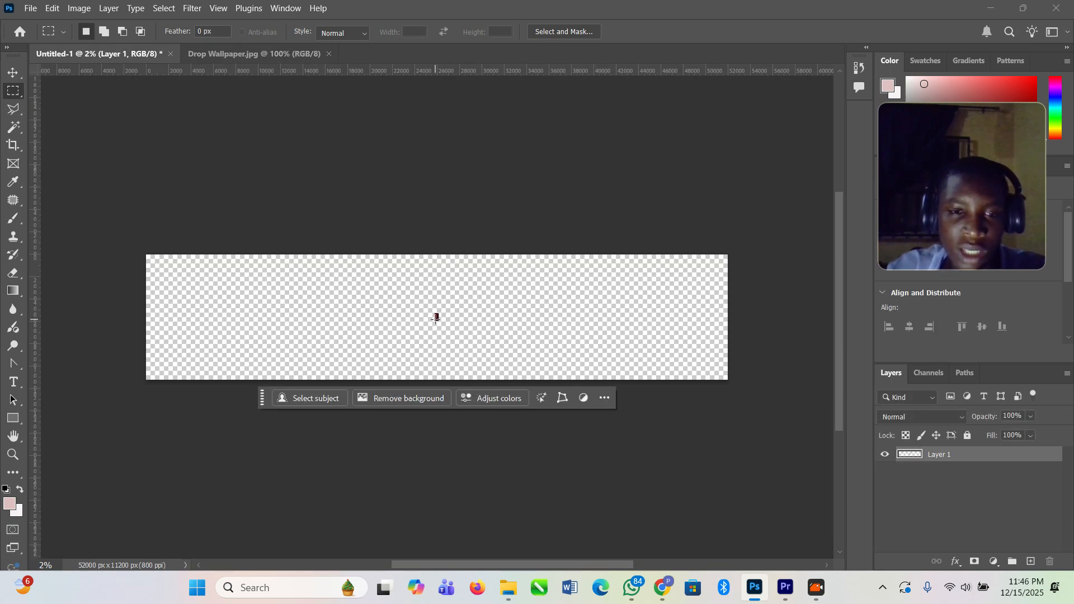
# Step: Rotate the pasted image about 90° and scale it to about 3149% so it spans the canvas height, centred horizontally
pyautogui.click(14, 72)
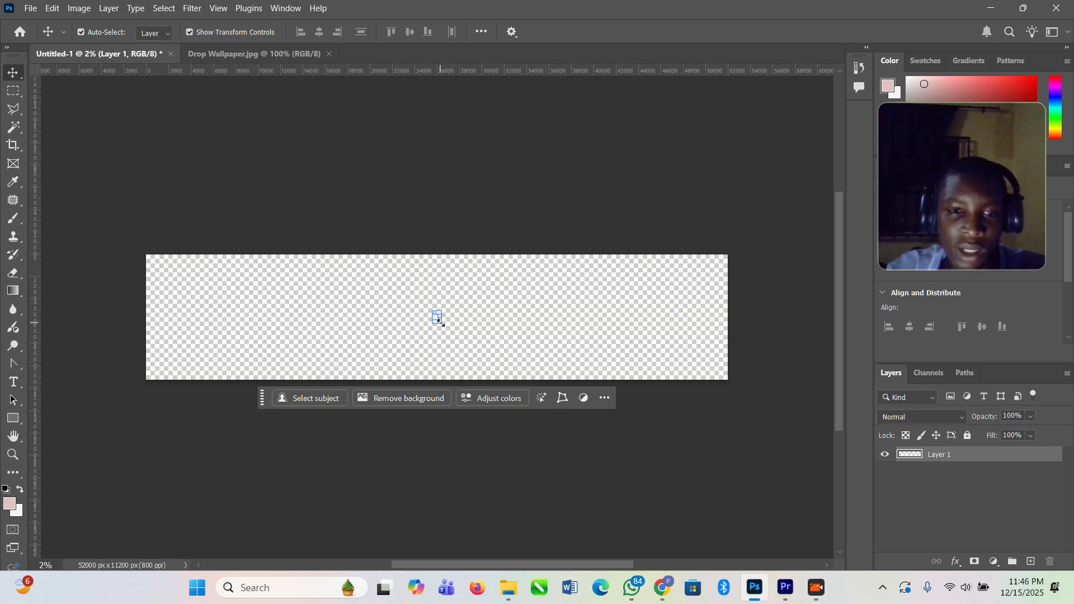
pyautogui.moveTo(440, 321); pyautogui.dragTo(492, 358)
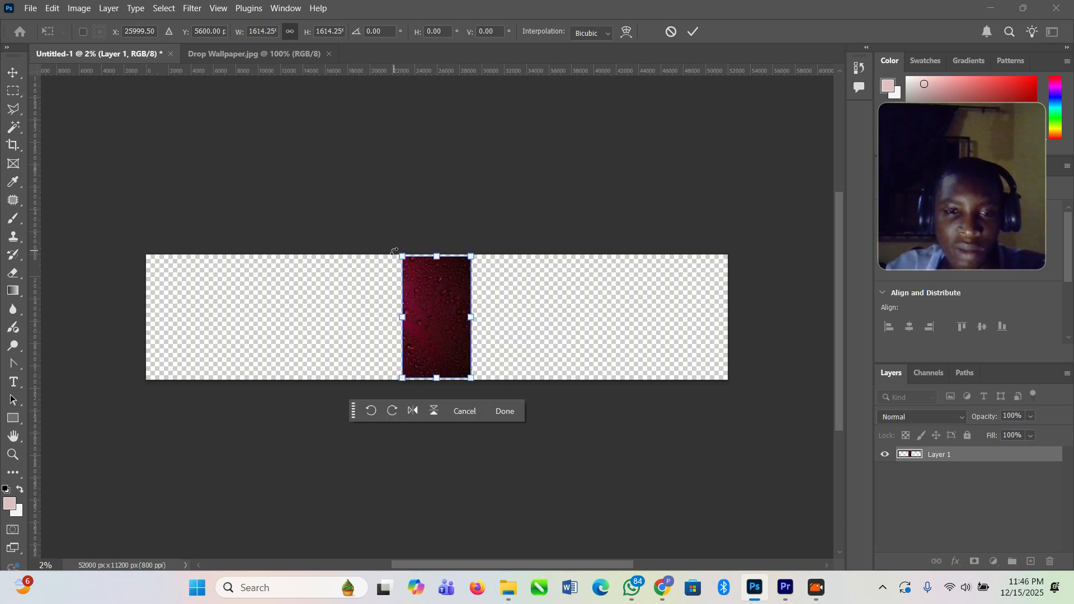
pyautogui.moveTo(392, 252); pyautogui.dragTo(504, 271)
pyautogui.moveTo(500, 355)
pyautogui.mouseDown()
pyautogui.moveTo(570, 402)
pyautogui.moveTo(476, 347)
pyautogui.moveTo(494, 350)
pyautogui.mouseUp()
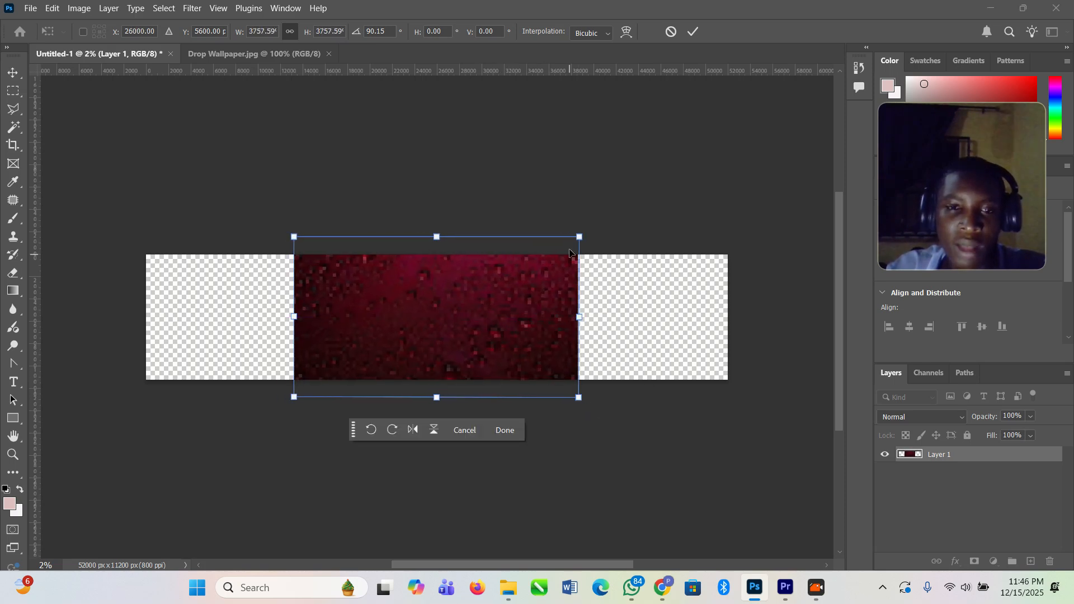
pyautogui.moveTo(579, 237); pyautogui.dragTo(554, 249)
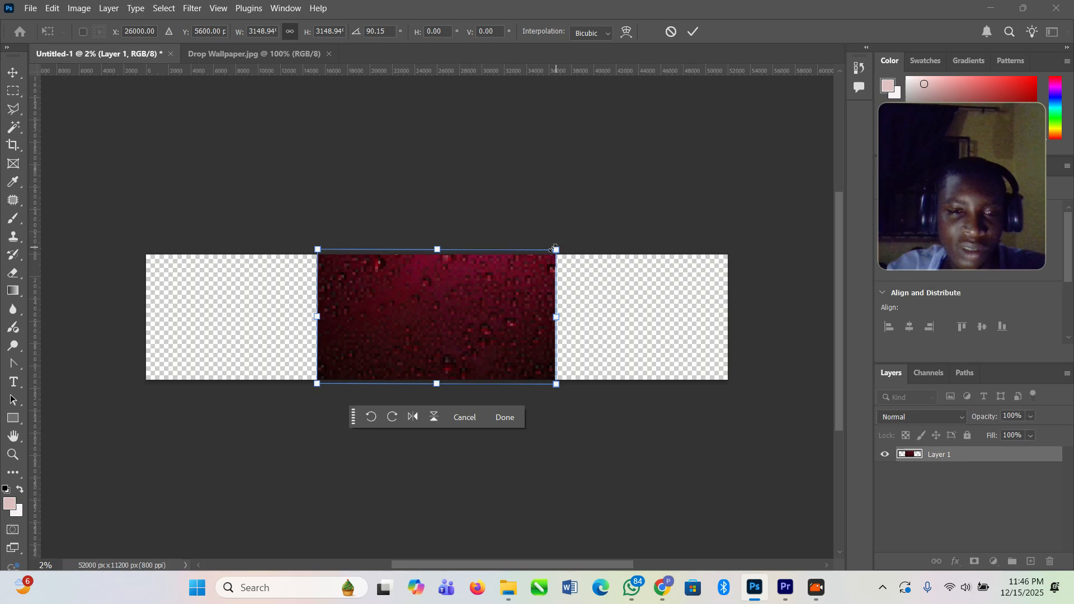
pyautogui.click(693, 32)
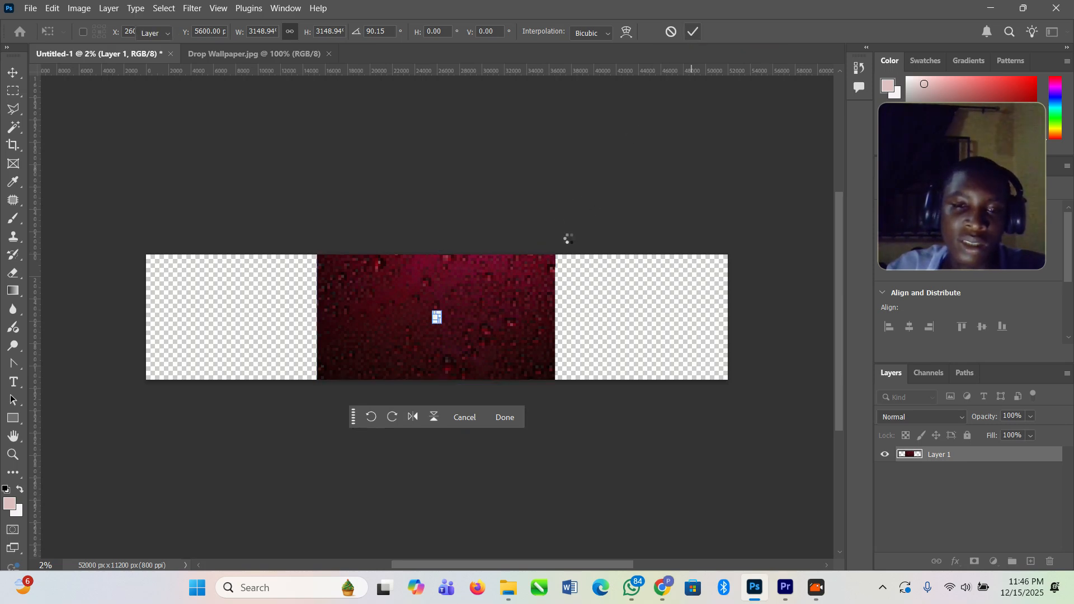
pyautogui.click(546, 212)
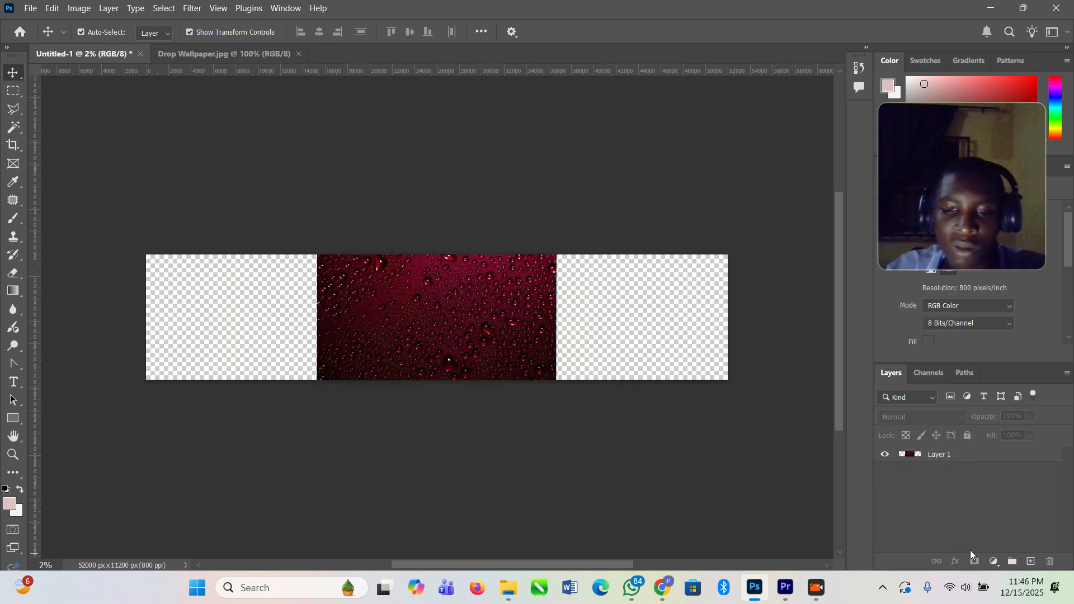
pyautogui.click(984, 544)
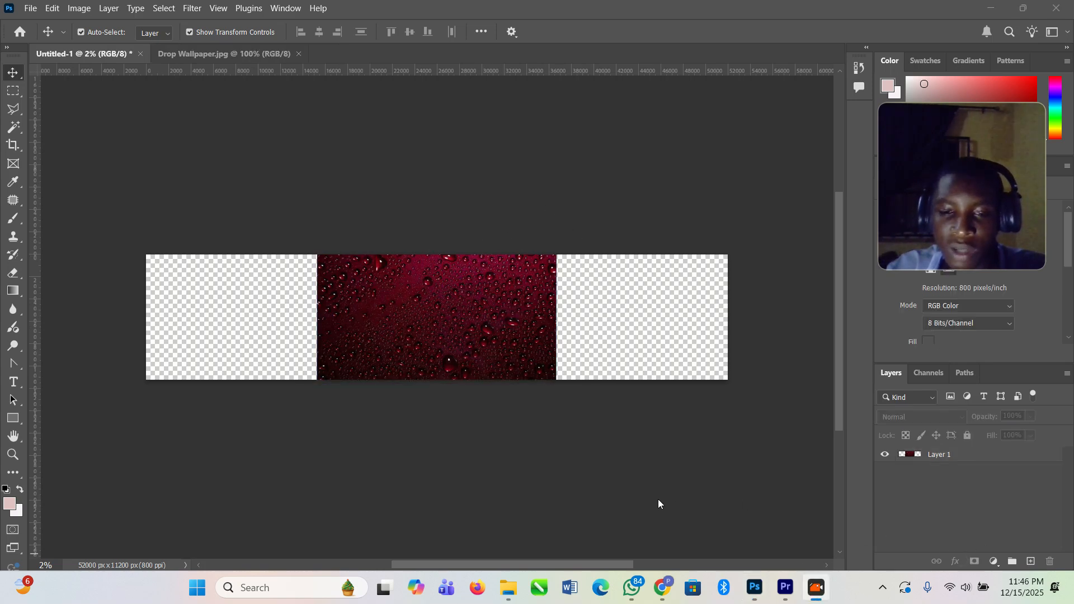
pyautogui.moveTo(580, 230)
pyautogui.mouseDown()
pyautogui.moveTo(544, 249)
pyautogui.moveTo(534, 335)
pyautogui.moveTo(560, 379)
pyautogui.moveTo(679, 417)
pyautogui.moveTo(767, 349)
pyautogui.moveTo(746, 241)
pyautogui.moveTo(634, 227)
pyautogui.moveTo(586, 229)
pyautogui.mouseUp()
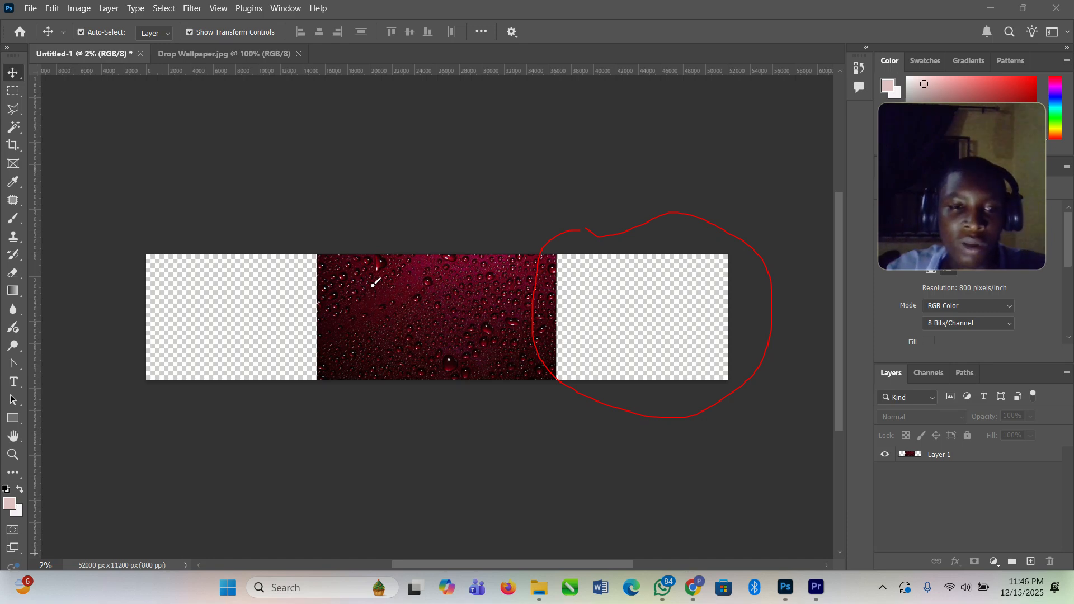
pyautogui.moveTo(302, 390)
pyautogui.mouseDown()
pyautogui.moveTo(313, 371)
pyautogui.moveTo(301, 377)
pyautogui.moveTo(305, 393)
pyautogui.moveTo(330, 363)
pyautogui.moveTo(349, 245)
pyautogui.moveTo(266, 192)
pyautogui.moveTo(124, 206)
pyautogui.mouseUp()
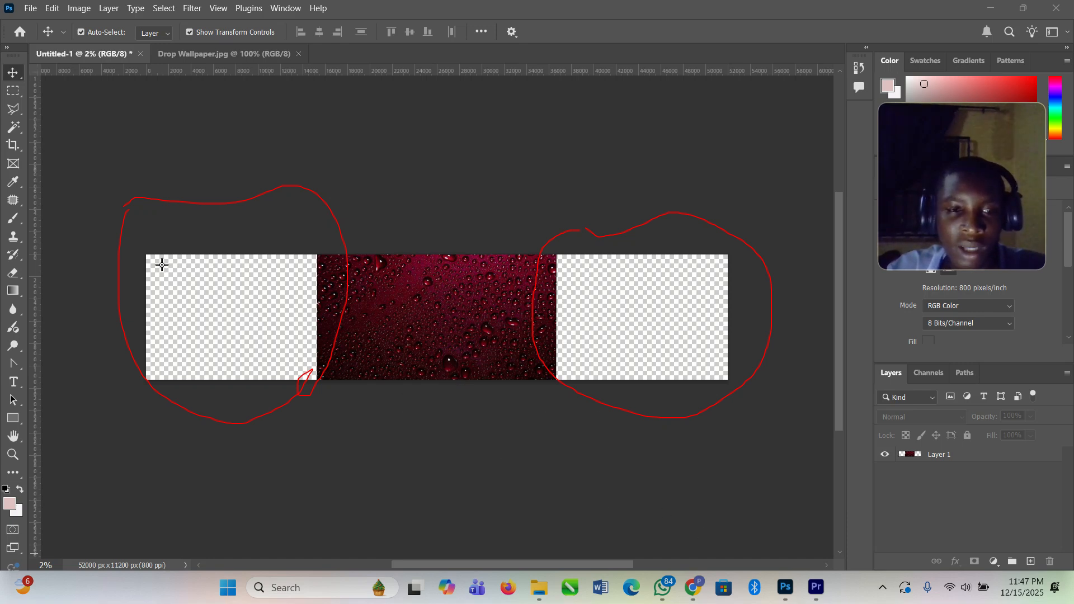
pyautogui.moveTo(140, 247)
pyautogui.mouseDown()
pyautogui.moveTo(334, 357)
pyautogui.moveTo(331, 392)
pyautogui.mouseUp()
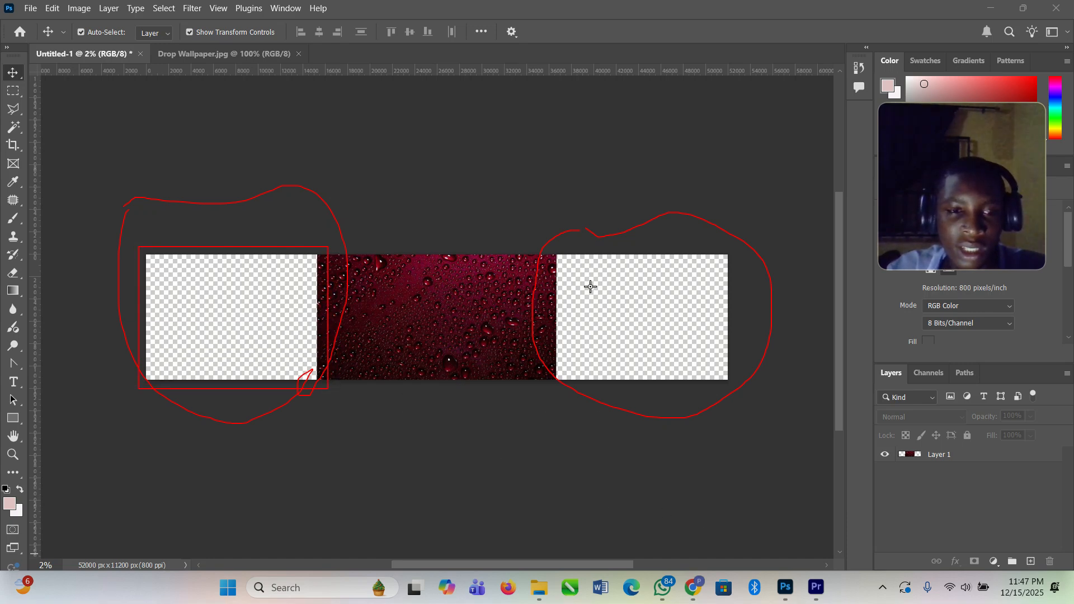
pyautogui.moveTo(547, 247)
pyautogui.mouseDown()
pyautogui.moveTo(745, 349)
pyautogui.moveTo(742, 385)
pyautogui.mouseUp()
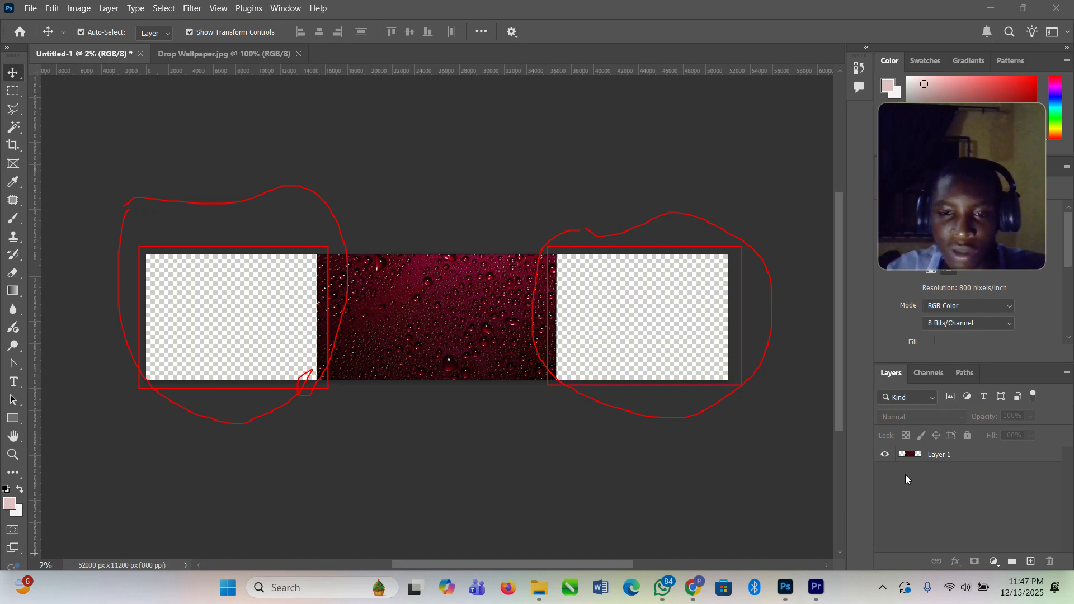
pyautogui.click(874, 537)
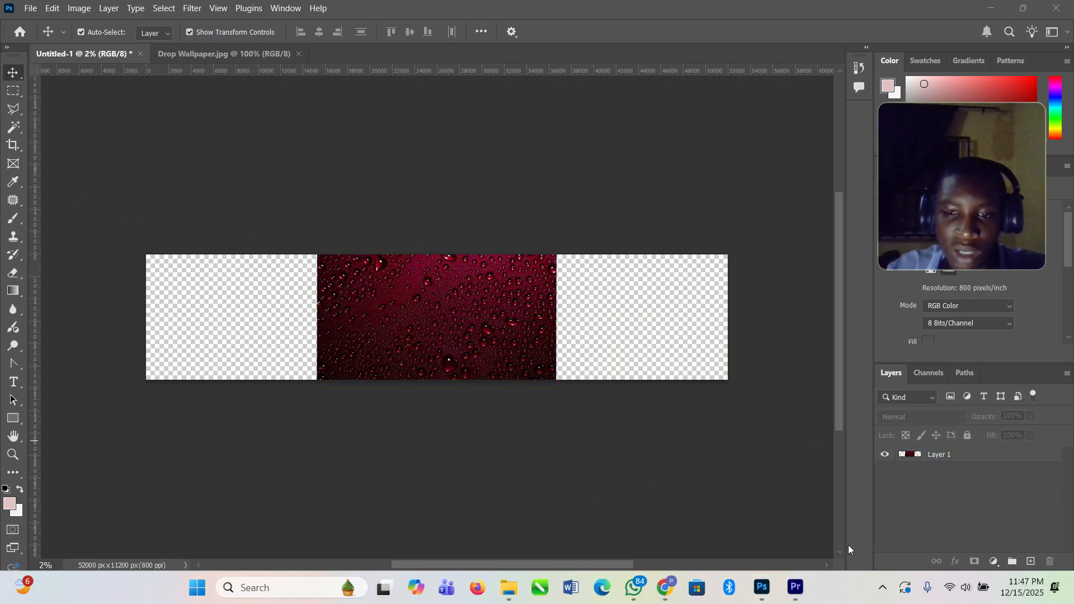
# Step: Select Layer 1 and marquee the empty left area of the canvas at full height, including a strip of the image's left edge
pyautogui.click(954, 457)
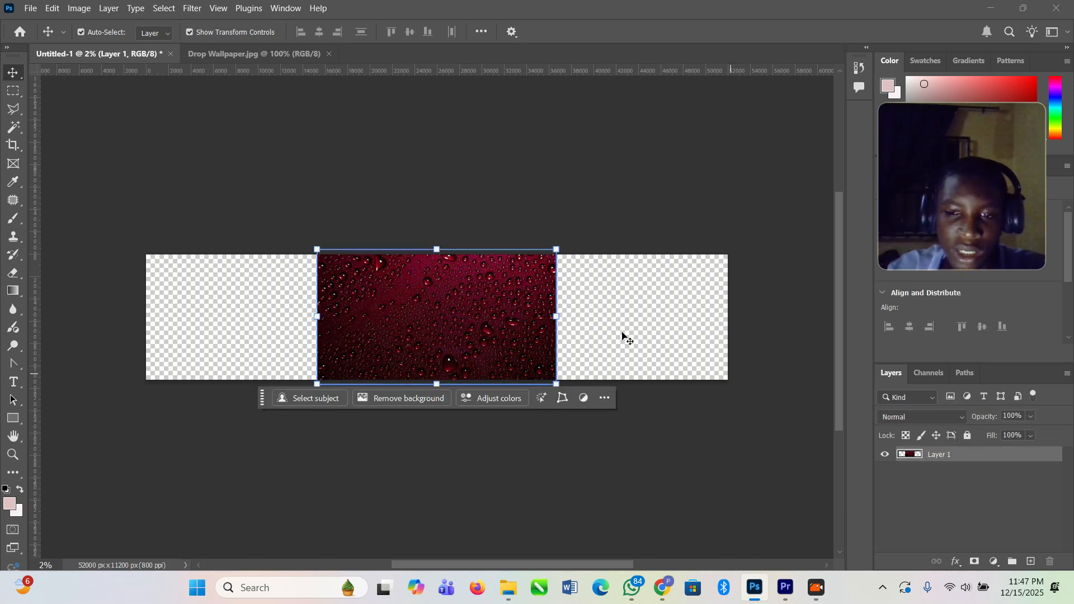
pyautogui.click(14, 91)
pyautogui.moveTo(147, 255); pyautogui.dragTo(365, 394)
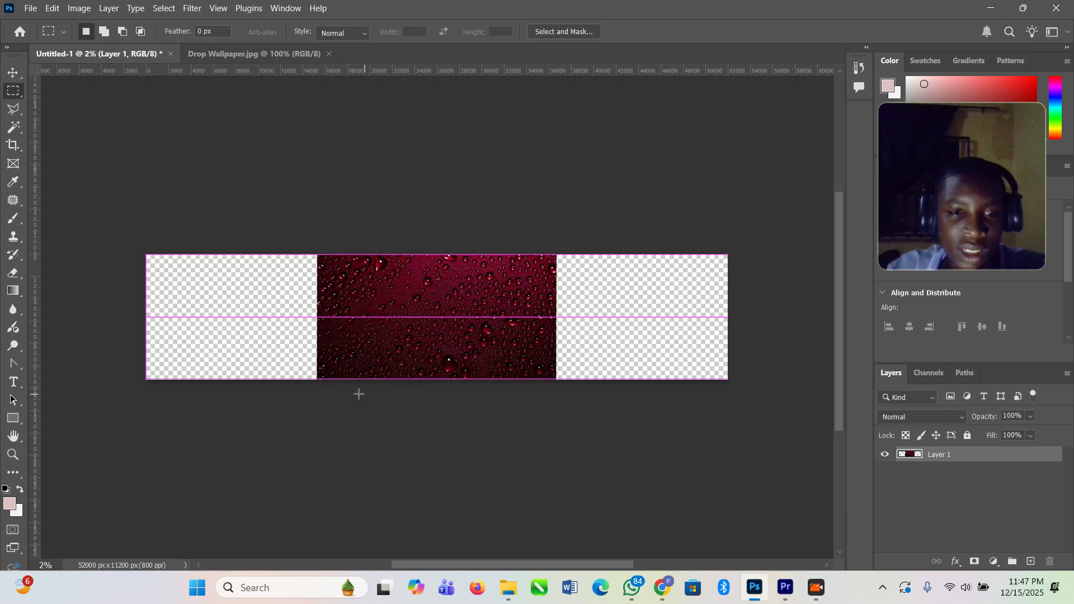
# Step: Fill the selection with Content-Aware contents, Color Adaptation on, Normal mode and 100% opacity, and deselect it
pyautogui.click(51, 8)
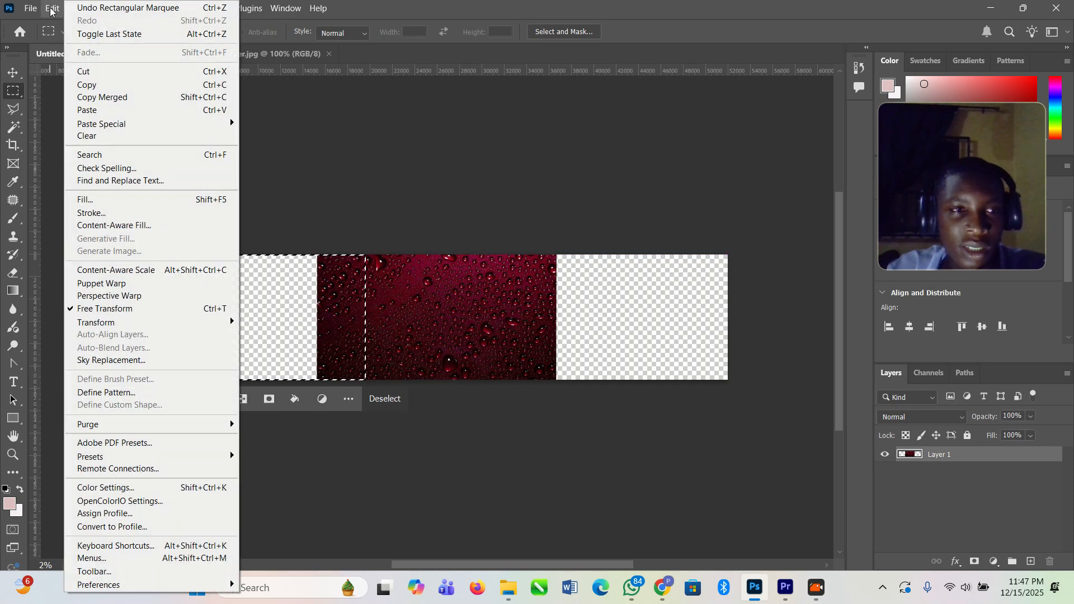
pyautogui.click(133, 201)
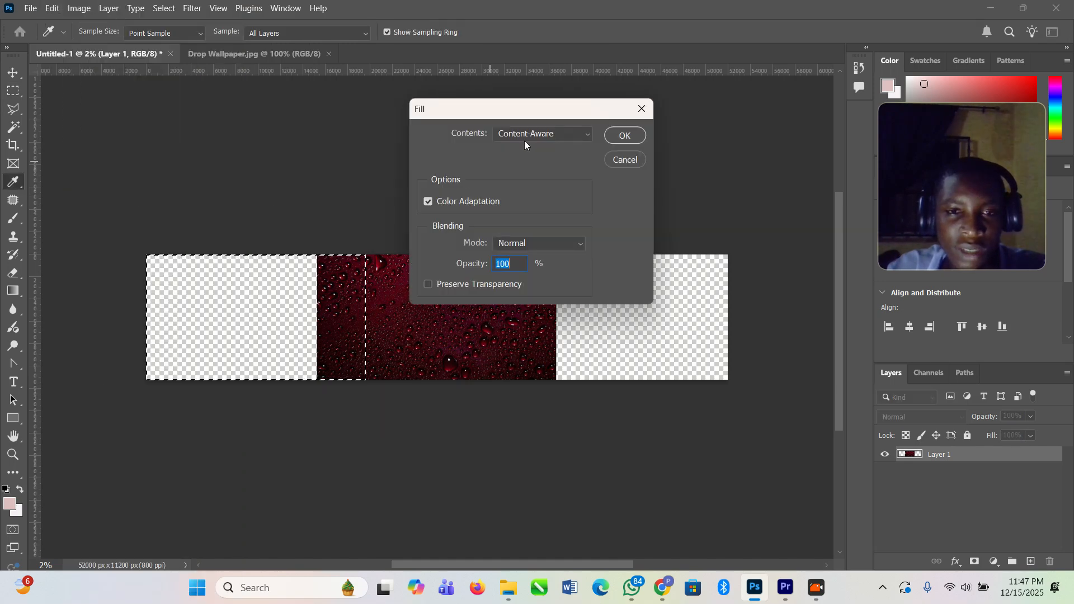
pyautogui.click(430, 201)
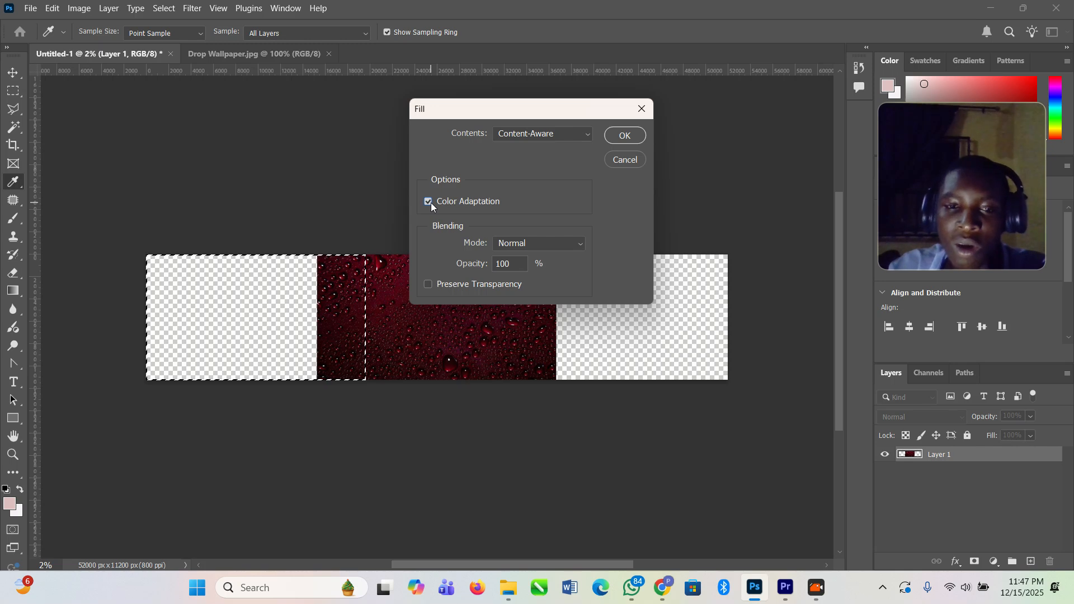
pyautogui.click(573, 135)
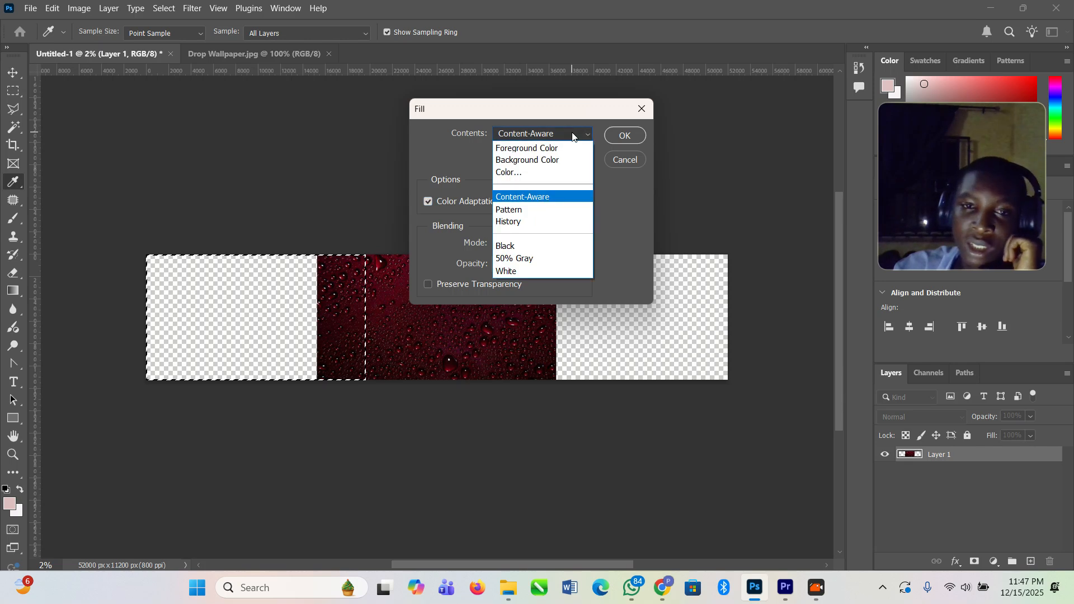
pyautogui.click(573, 135)
pyautogui.click(625, 135)
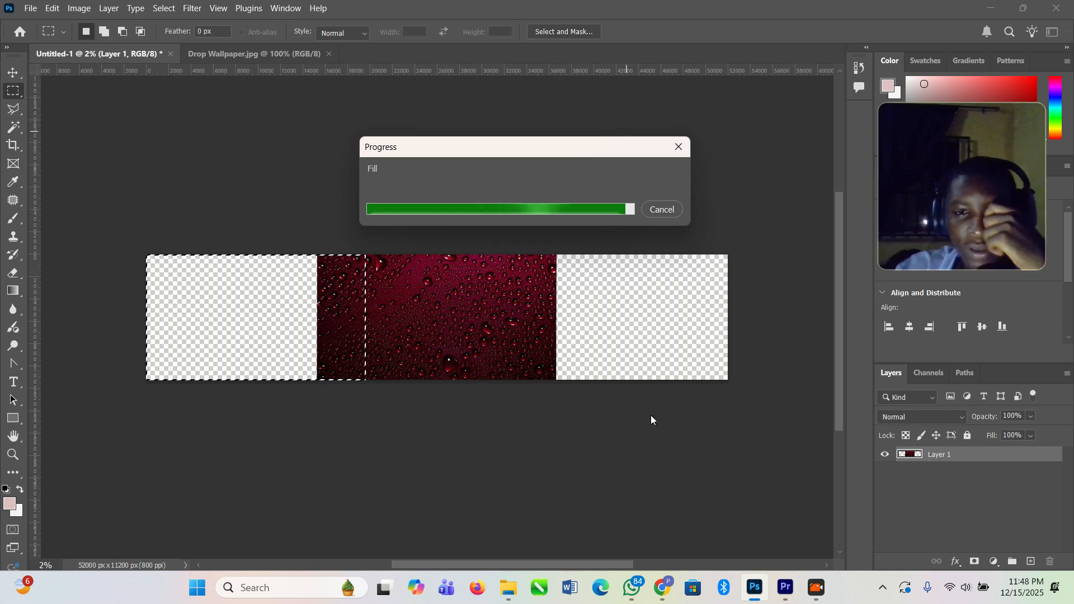
pyautogui.click(618, 486)
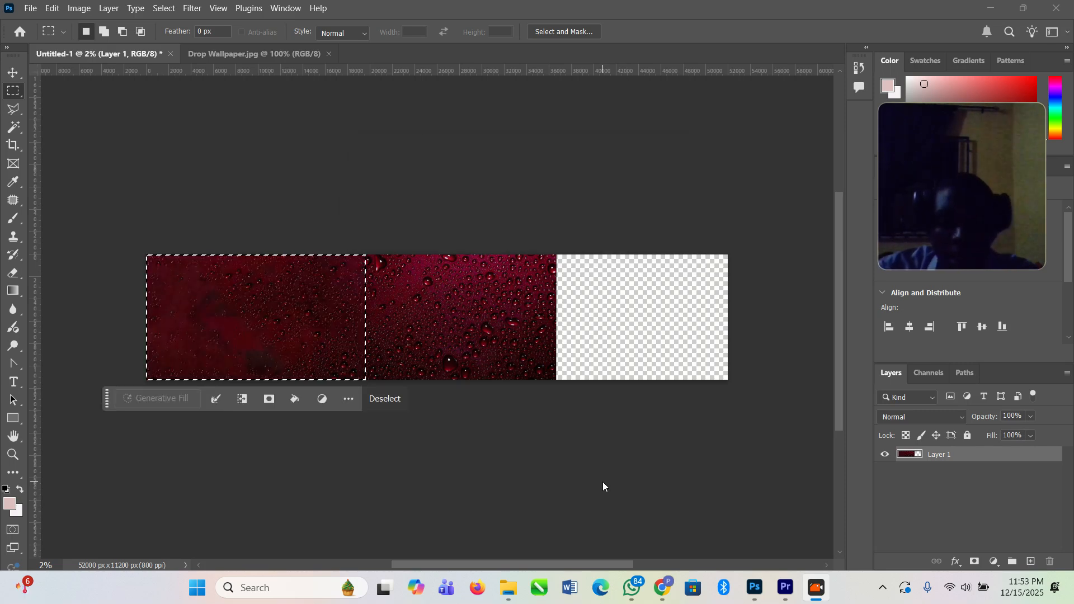
pyautogui.click(411, 332)
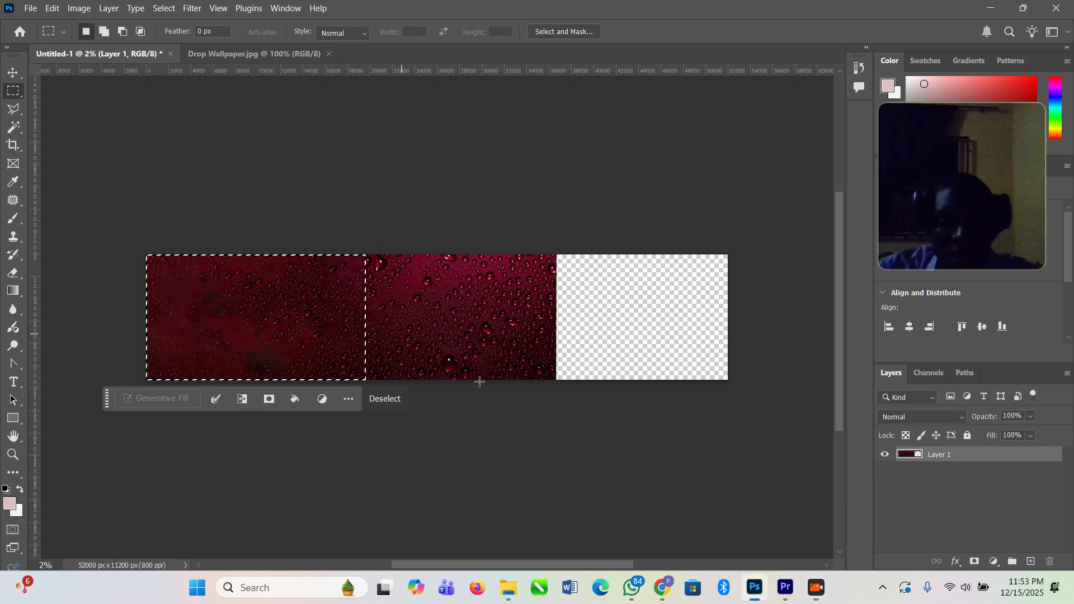
pyautogui.click(414, 414)
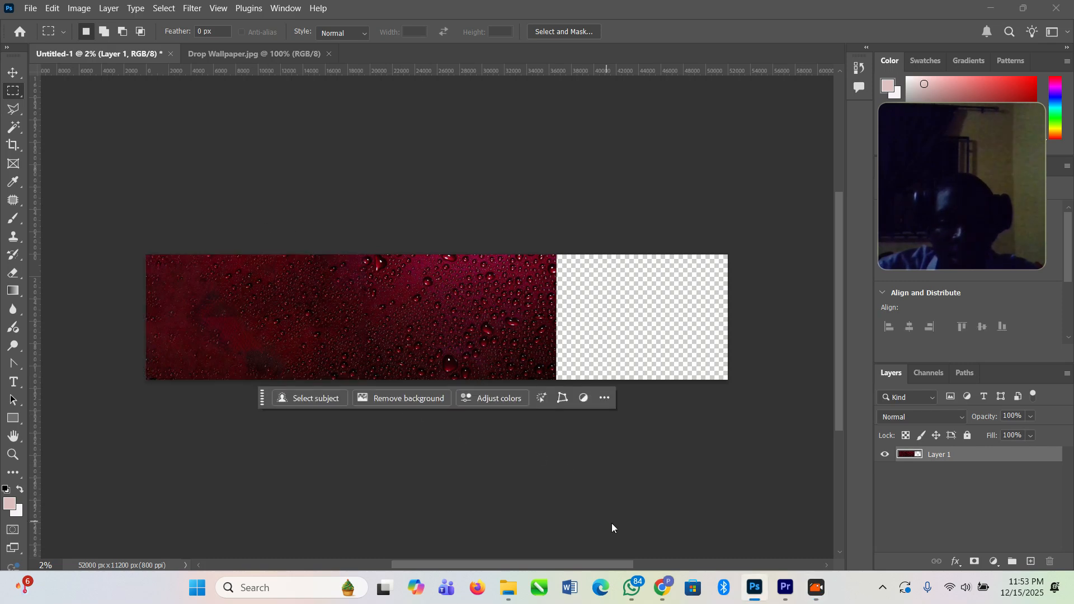
pyautogui.moveTo(178, 213)
pyautogui.mouseDown()
pyautogui.moveTo(230, 429)
pyautogui.moveTo(342, 255)
pyautogui.moveTo(189, 240)
pyautogui.mouseUp()
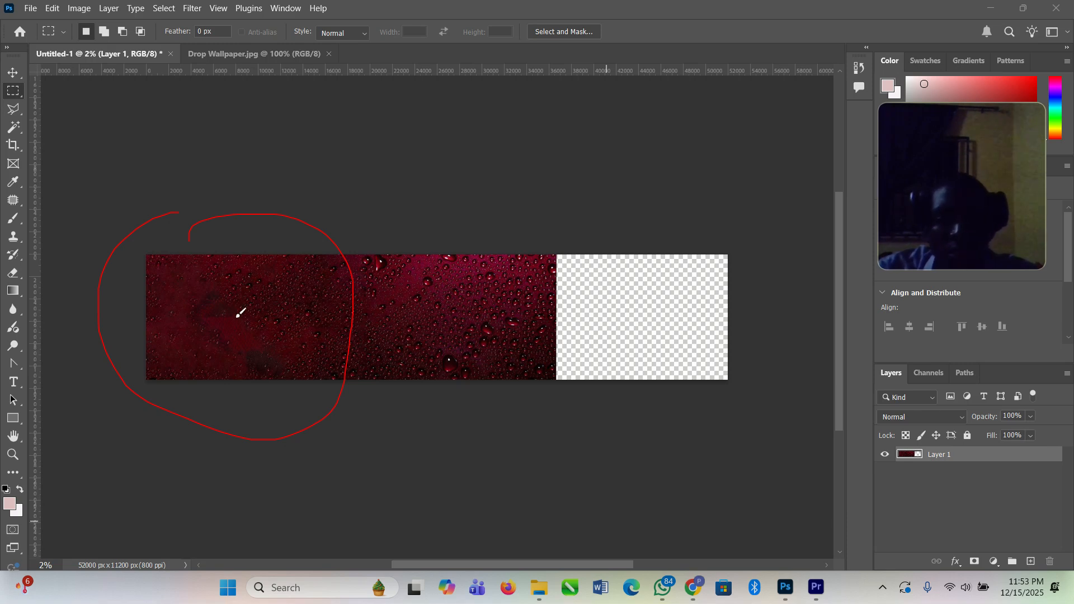
pyautogui.moveTo(584, 229)
pyautogui.mouseDown()
pyautogui.moveTo(513, 309)
pyautogui.moveTo(552, 401)
pyautogui.moveTo(716, 432)
pyautogui.moveTo(784, 353)
pyautogui.mouseUp()
pyautogui.moveTo(664, 212); pyautogui.dragTo(585, 230)
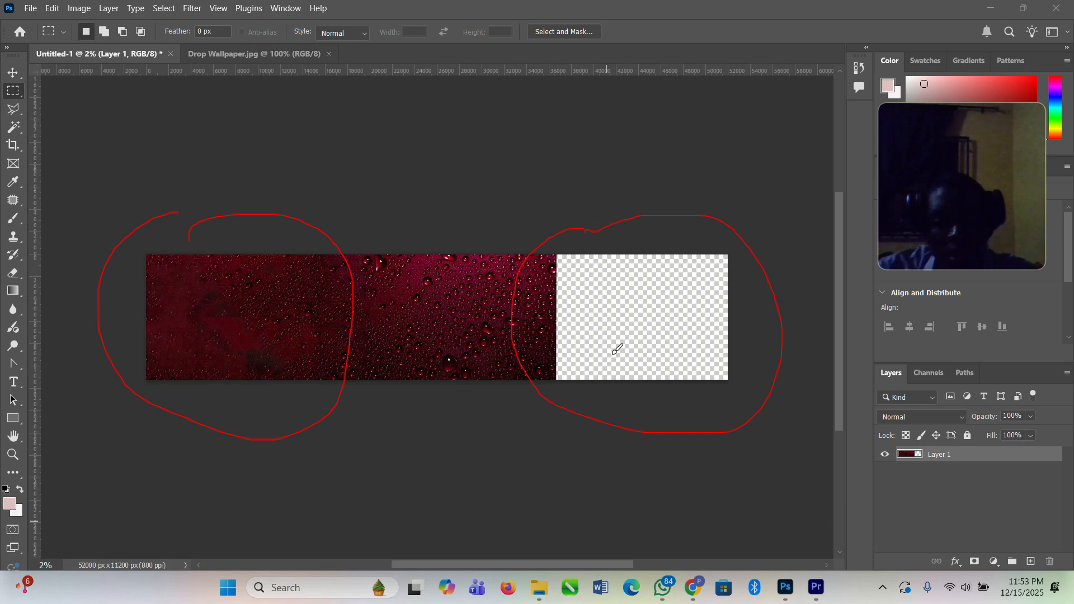